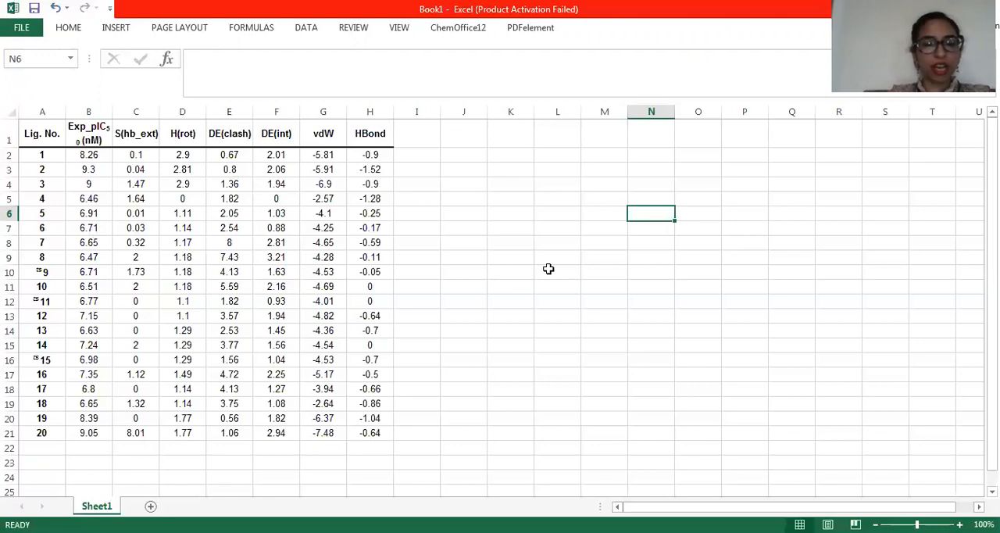
Enter the line equation y=mx+c in cell N6
{"action": "double_click", "coordinate": [648, 211]}
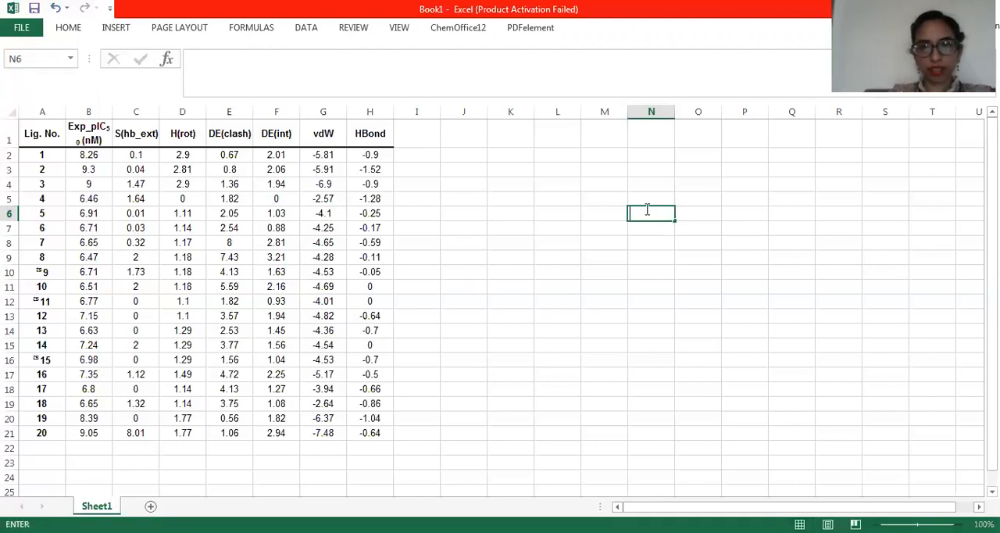
{"action": "type", "text": "y="}
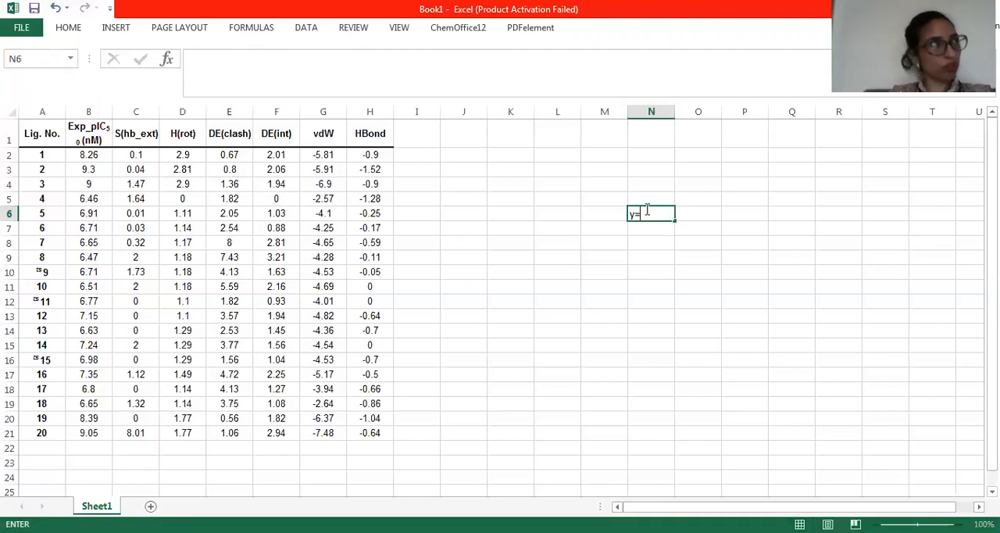
{"action": "type", "text": "mx+c"}
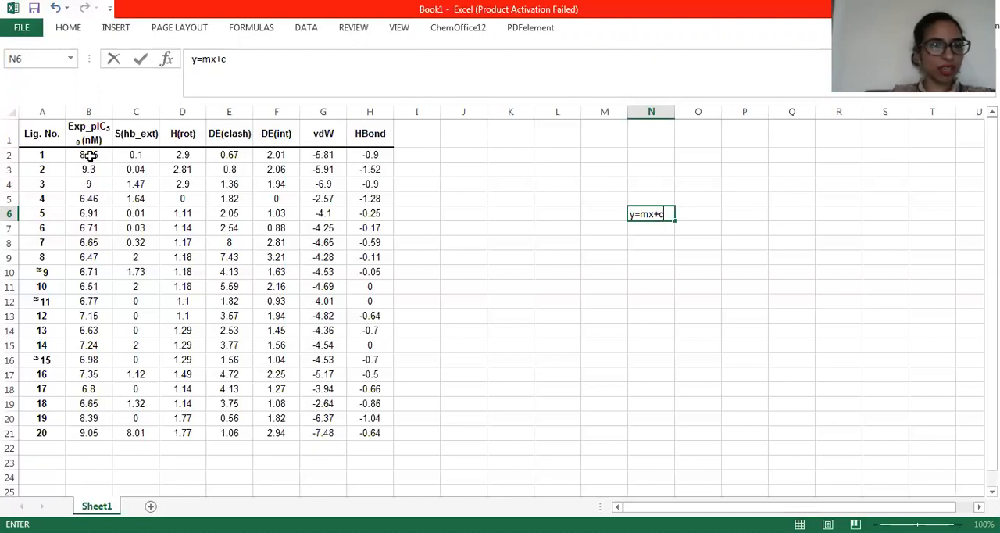
Insert a markers-only scatter chart from the Exp_pIC50 values B2:B21 and DE(int) values F2:F21, and move it clear of the data table
{"action": "left_click_drag", "start_coordinate": [90, 155], "coordinate": [90, 432]}
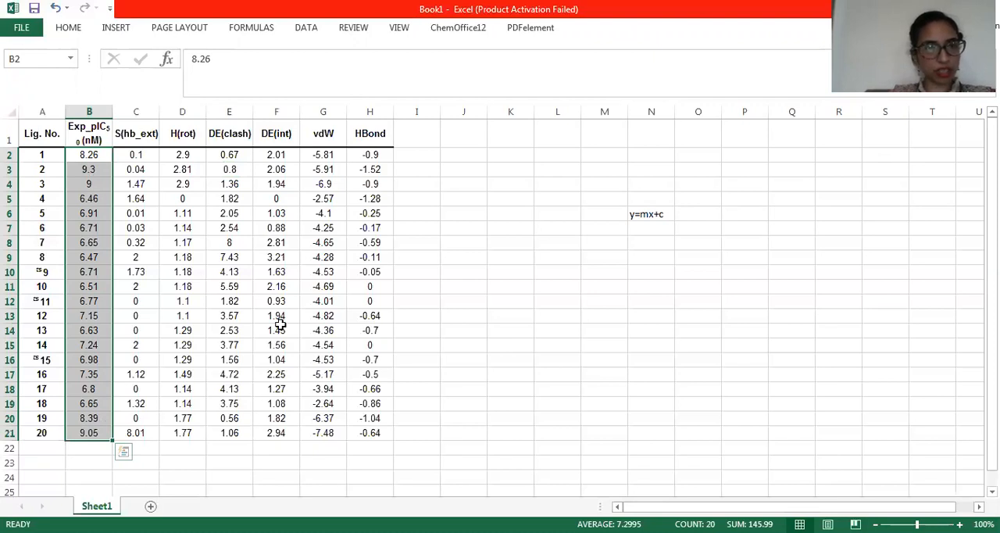
{"action": "left_click_drag", "start_coordinate": [278, 156], "coordinate": [275, 426]}
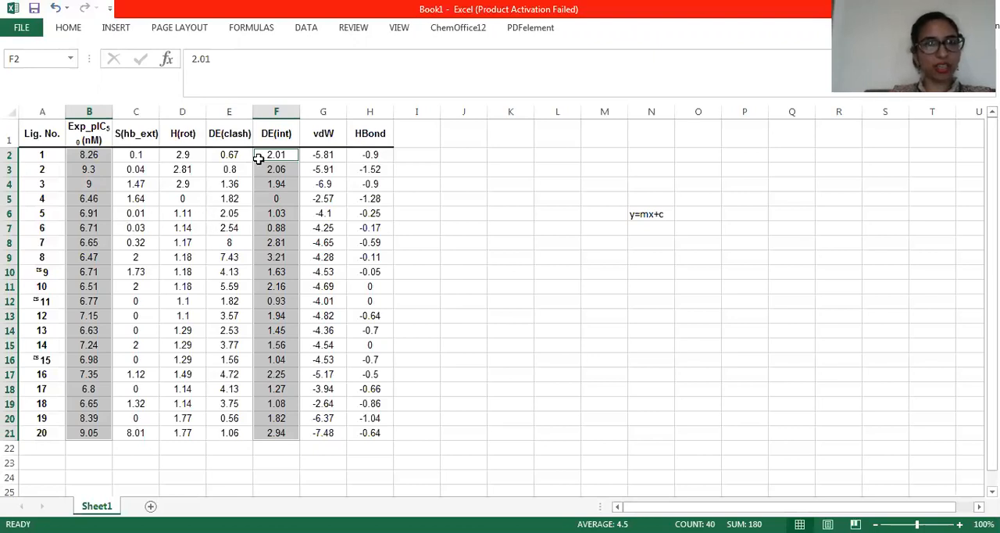
{"action": "left_click", "coordinate": [115, 28]}
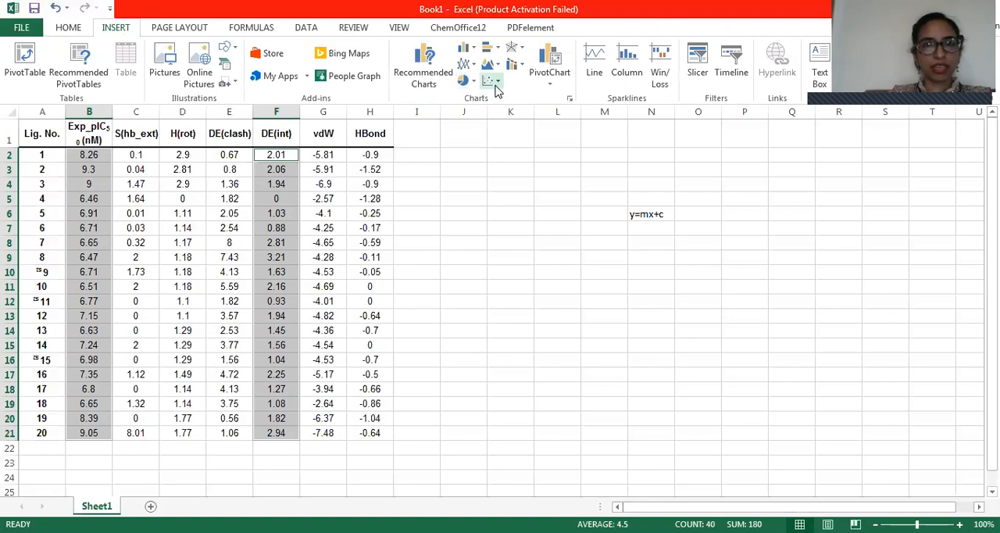
{"action": "left_click", "coordinate": [497, 84]}
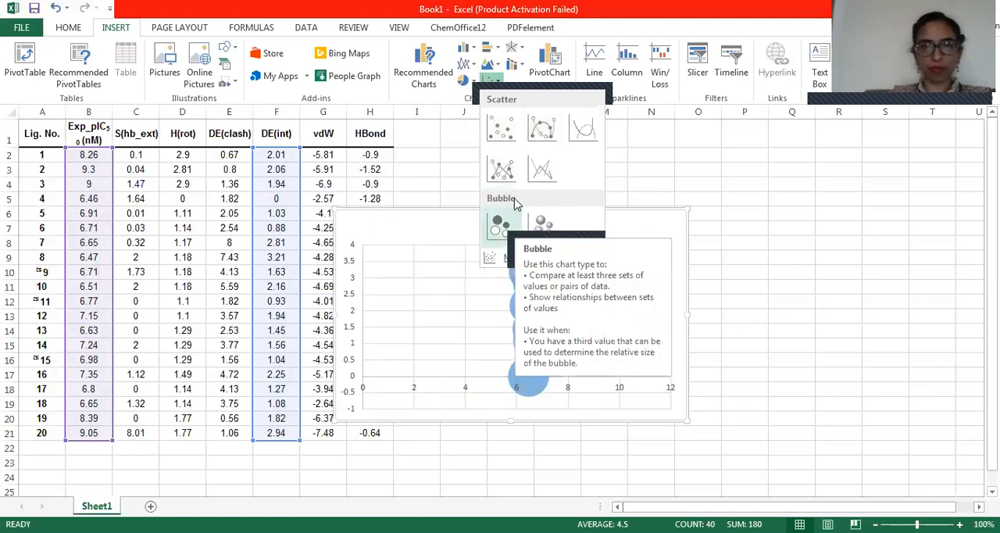
{"action": "left_click", "coordinate": [509, 146]}
{"action": "left_click_drag", "start_coordinate": [593, 221], "coordinate": [728, 226]}
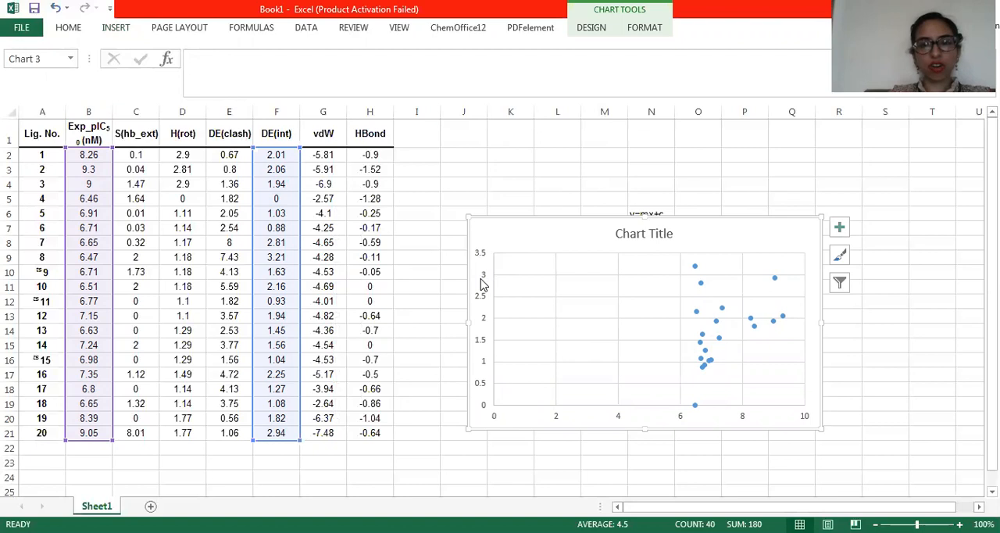
Format the chart area's border as a solid line
{"action": "left_click", "coordinate": [555, 415]}
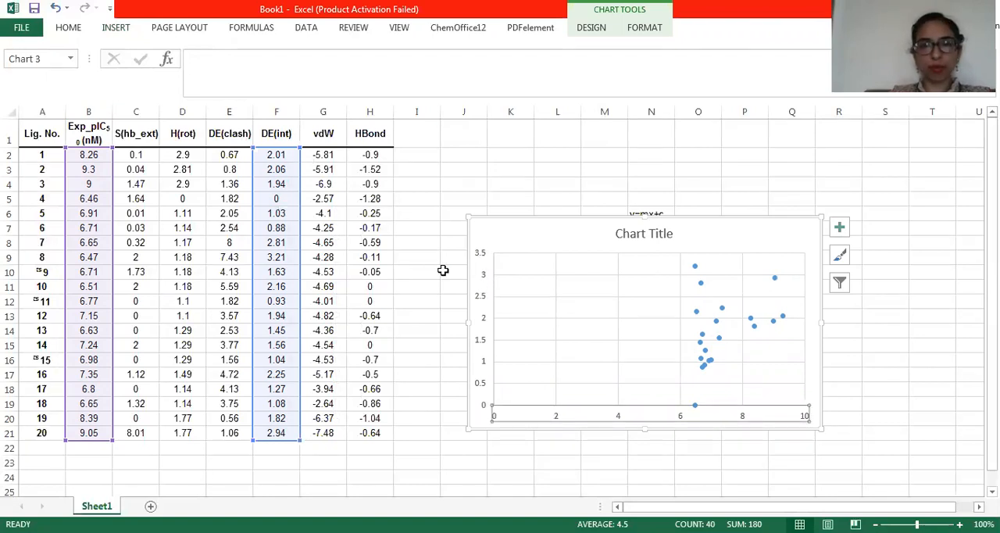
{"action": "left_click", "coordinate": [484, 309]}
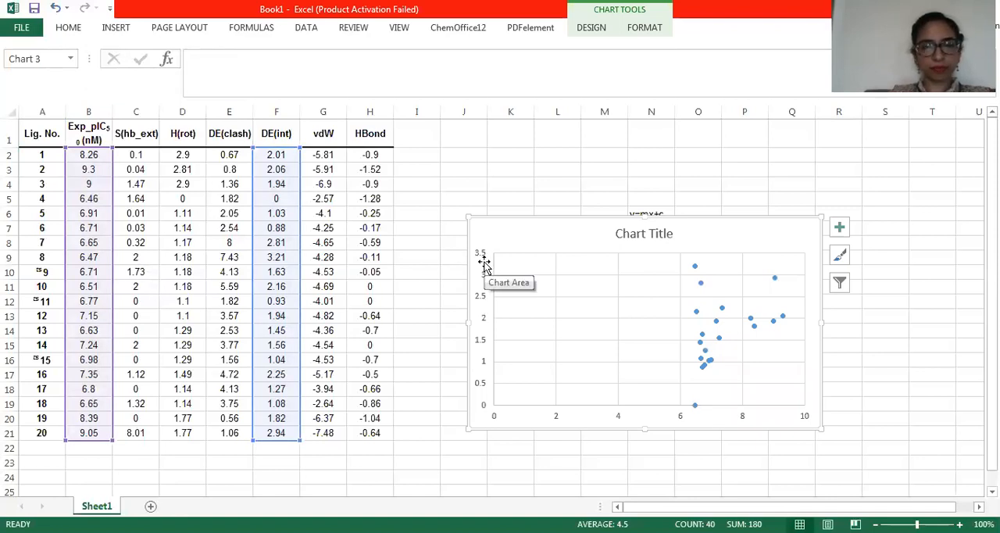
{"action": "right_click", "coordinate": [546, 241]}
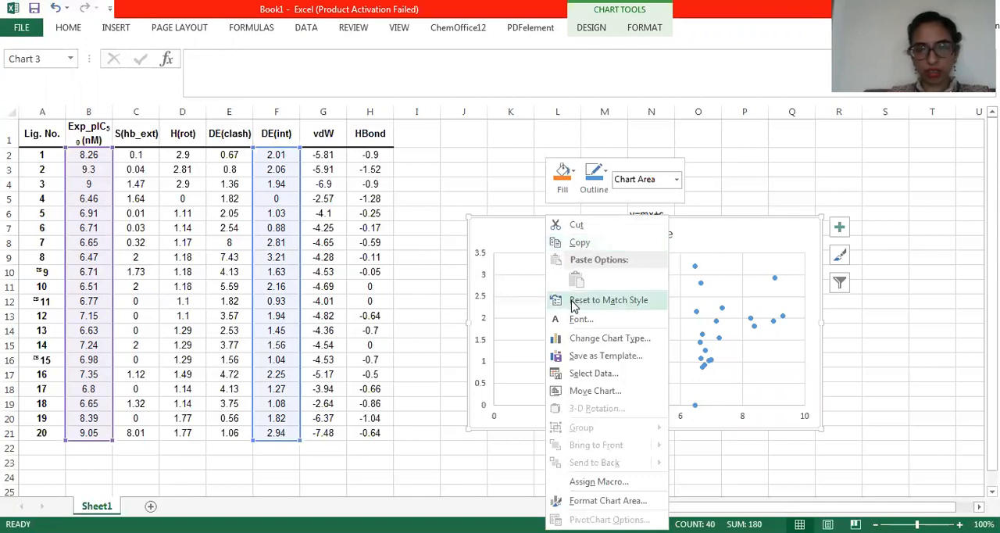
{"action": "left_click", "coordinate": [605, 501]}
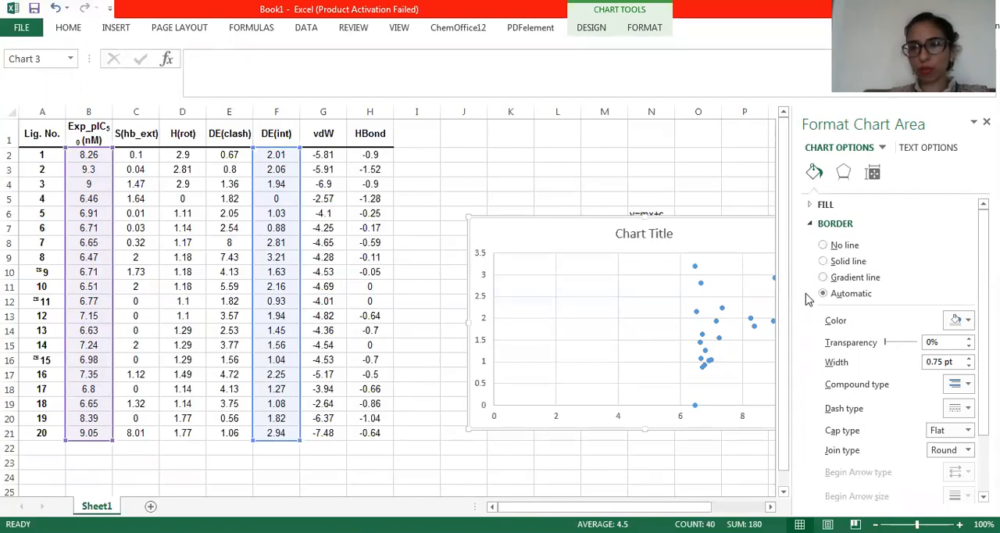
{"action": "left_click", "coordinate": [828, 262]}
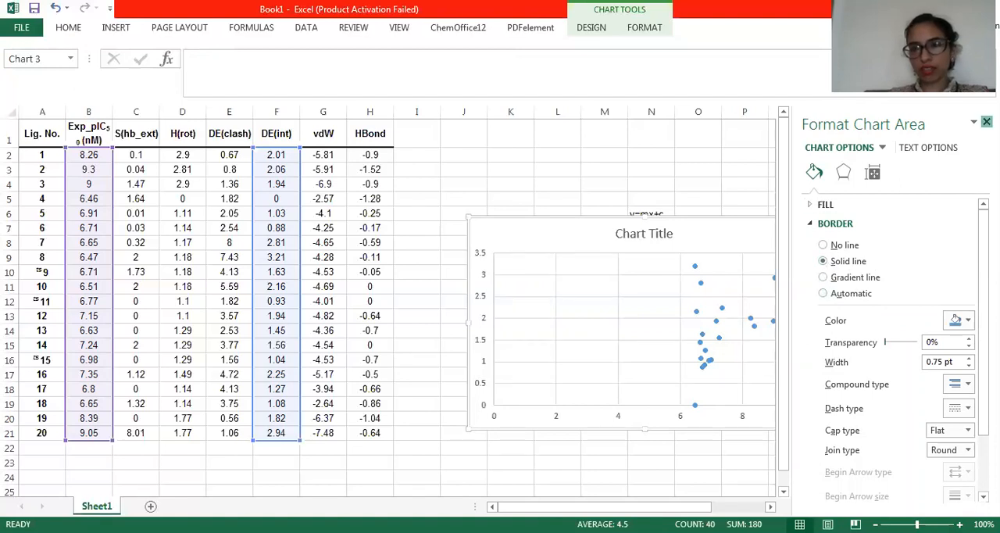
{"action": "left_click", "coordinate": [986, 122]}
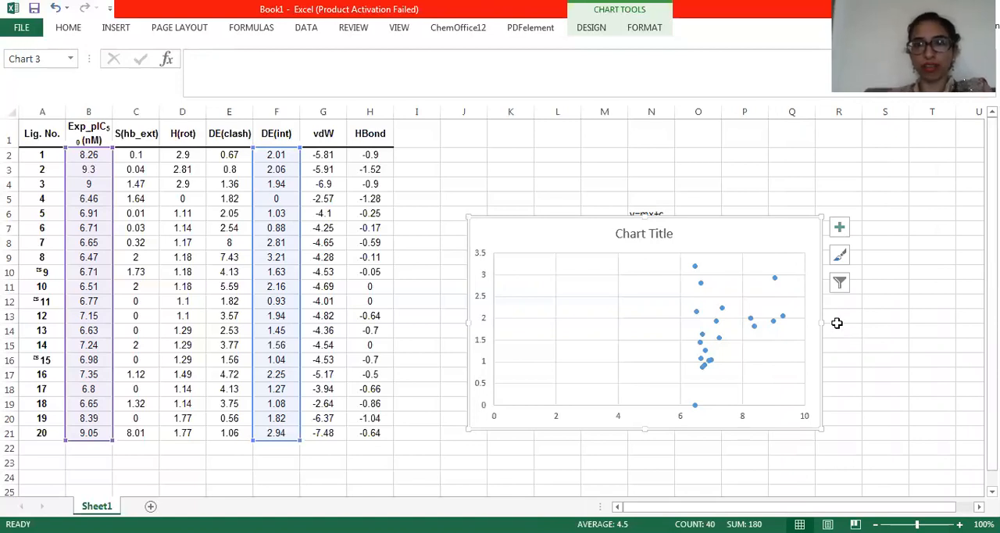
Add a linear trendline displaying its equation and R-squared value to the DE(int) points, and move the label to an empty part of the plot
{"action": "left_click", "coordinate": [775, 283]}
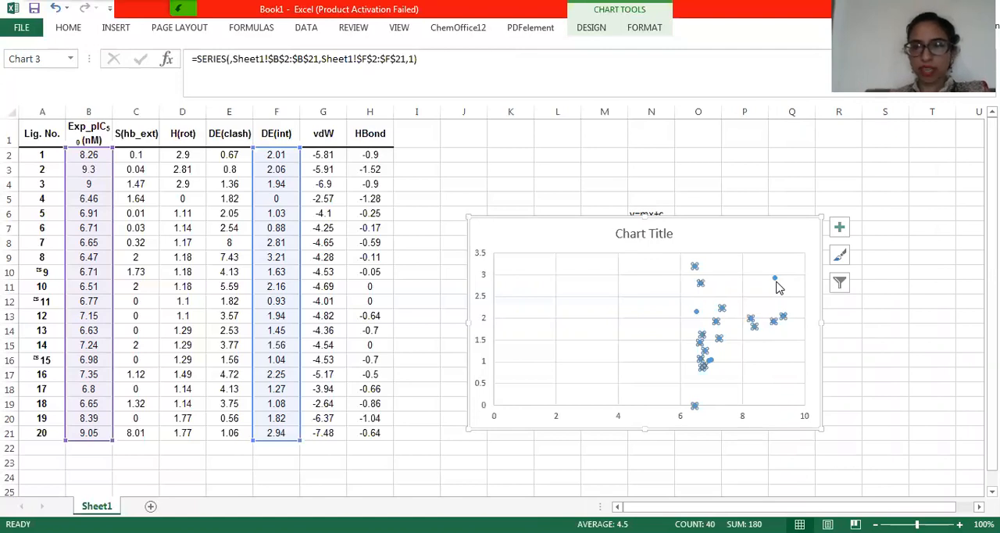
{"action": "right_click", "coordinate": [777, 287]}
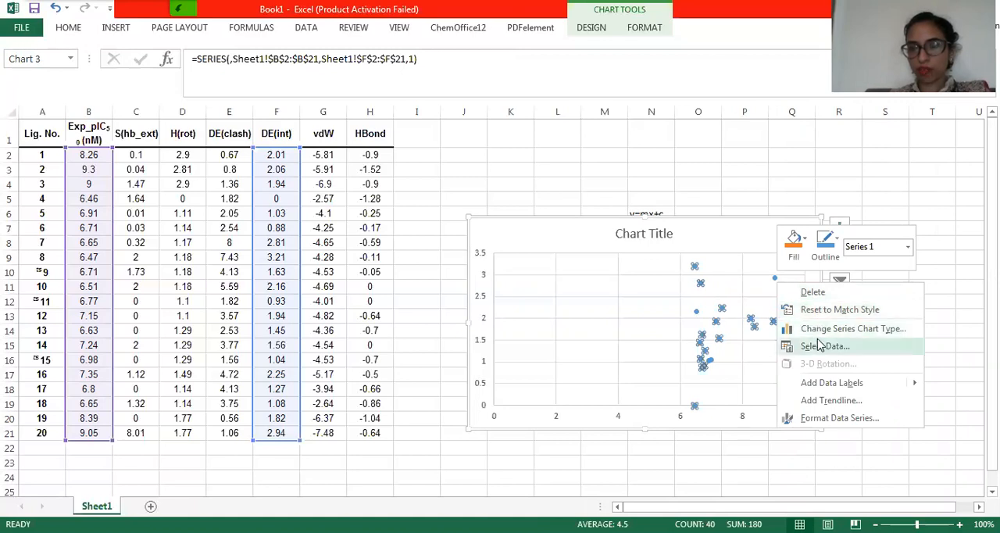
{"action": "left_click", "coordinate": [822, 409]}
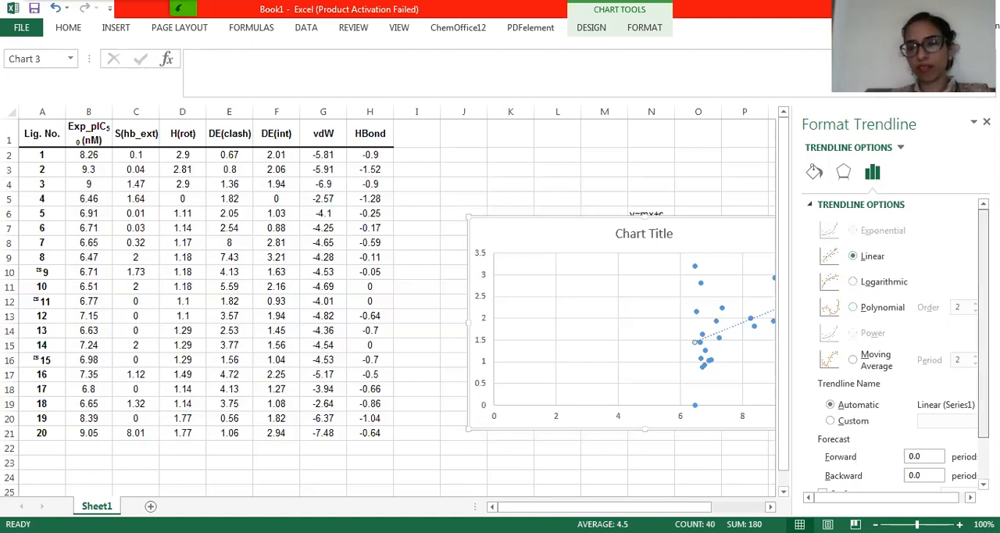
{"action": "scroll", "coordinate": [820, 391], "scroll_direction": "down", "scroll_amount": 2}
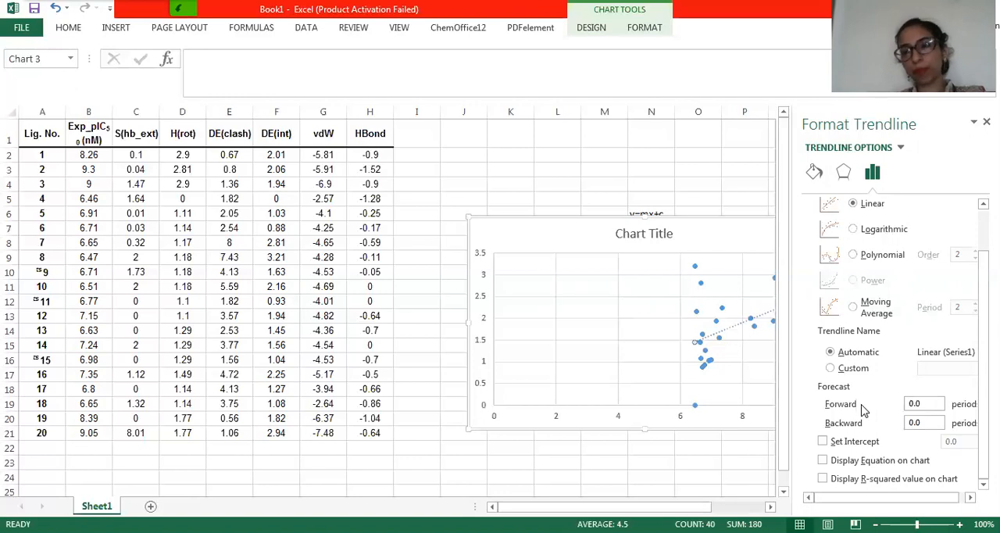
{"action": "left_click", "coordinate": [822, 460]}
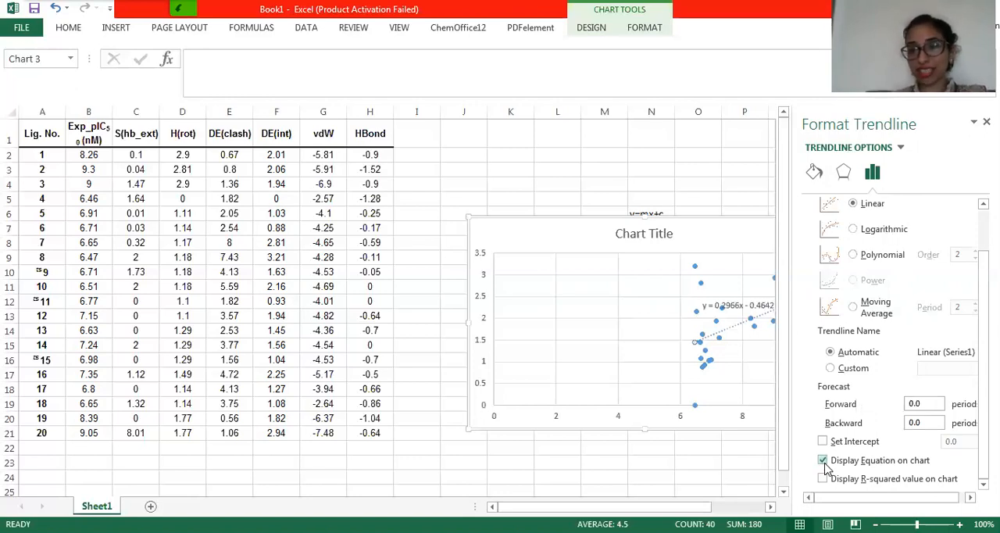
{"action": "left_click", "coordinate": [823, 478]}
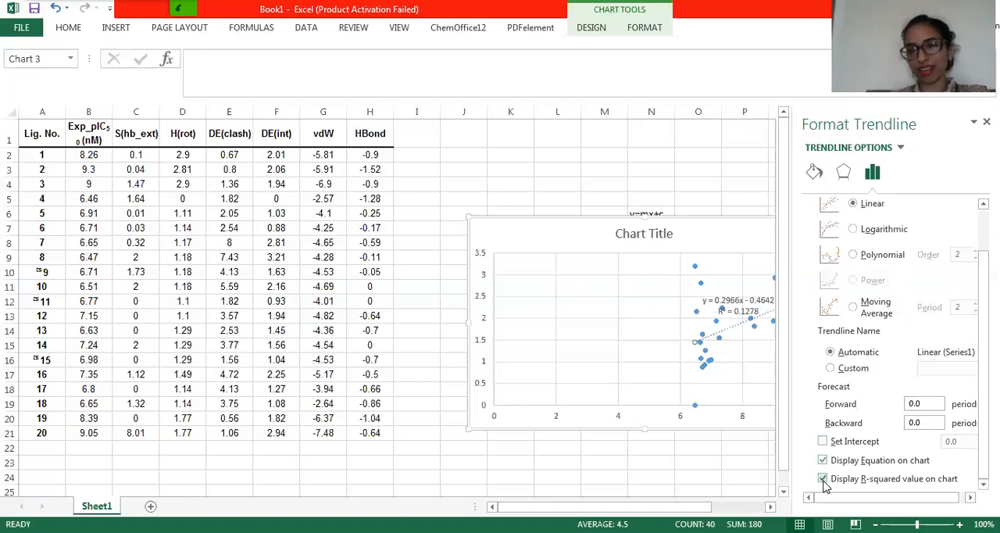
{"action": "left_click", "coordinate": [742, 305]}
{"action": "left_click_drag", "start_coordinate": [743, 305], "coordinate": [589, 275]}
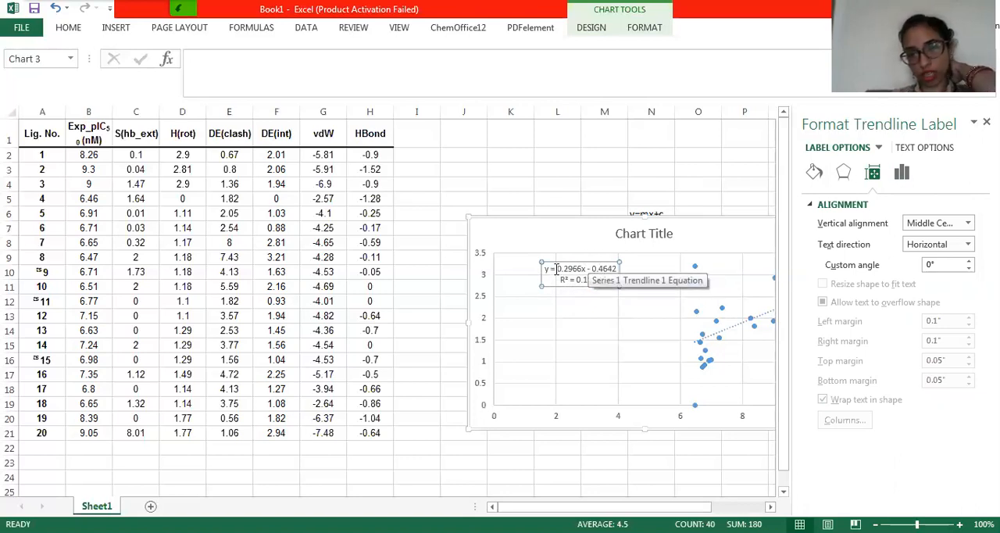
Move the y=mx+c text from cell N6 to cell L5
{"action": "left_click", "coordinate": [641, 207]}
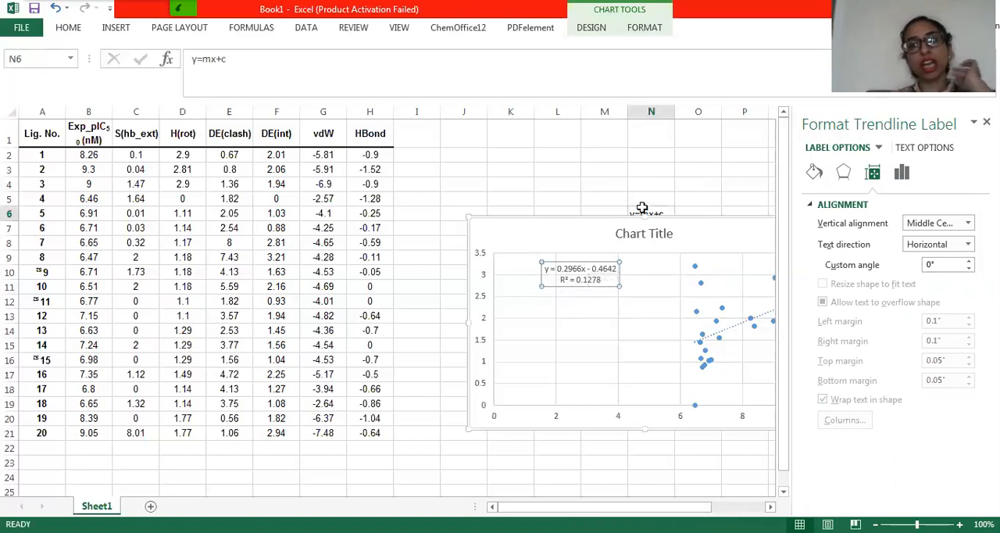
{"action": "left_click_drag", "start_coordinate": [641, 207], "coordinate": [539, 188]}
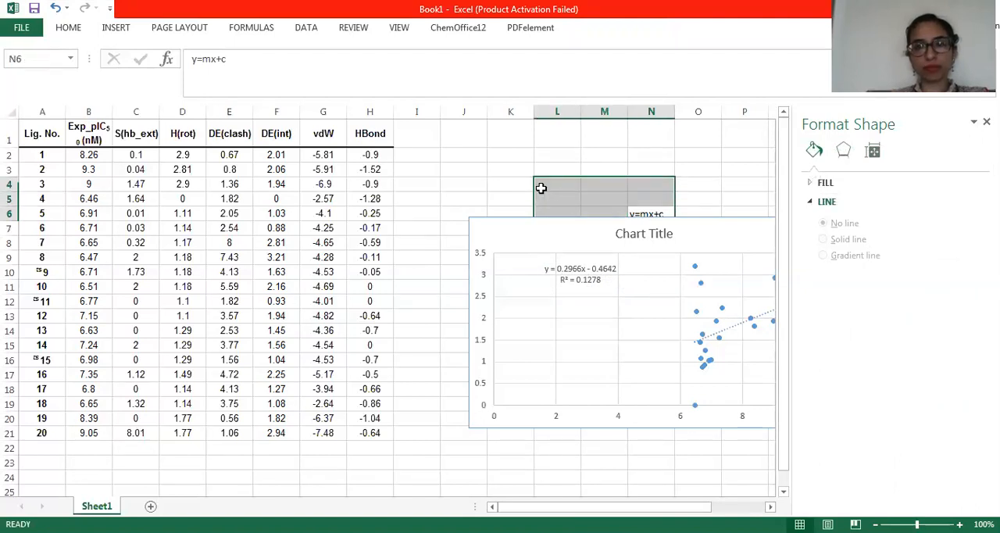
{"action": "left_click", "coordinate": [641, 211]}
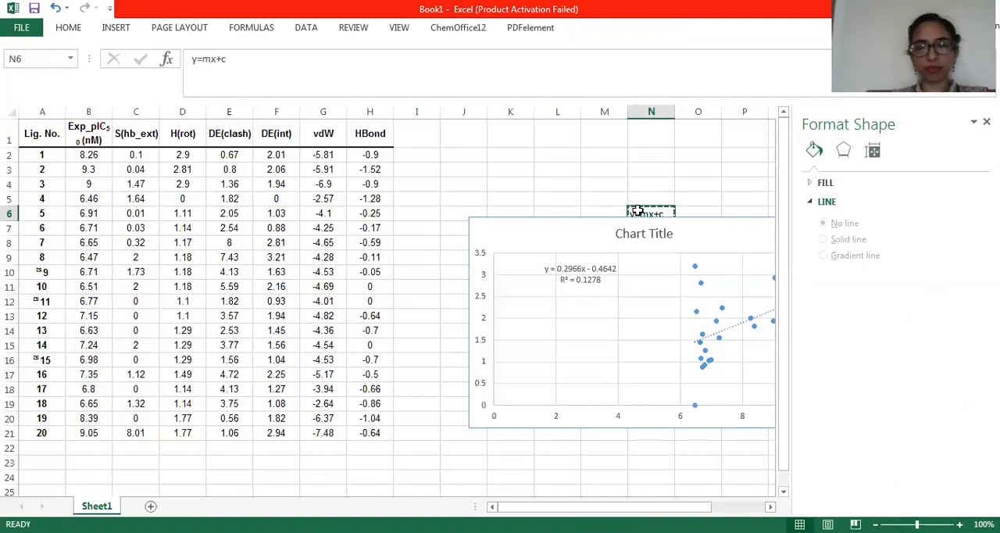
{"action": "key", "text": "ctrl+c"}
{"action": "left_click", "coordinate": [544, 198]}
{"action": "key", "text": "Return"}
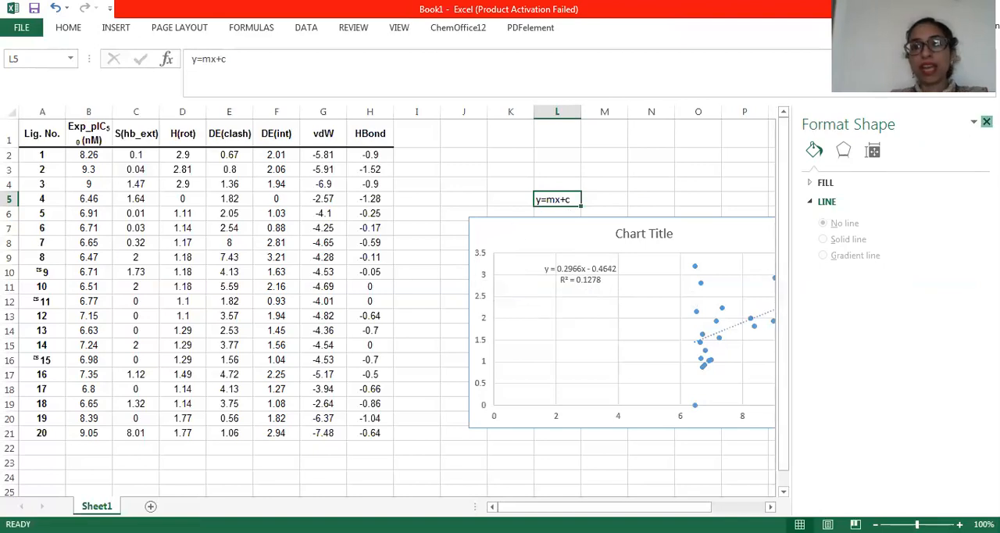
Close the formatting options and delete the DE(int) scatter chart
{"action": "left_click", "coordinate": [987, 122]}
{"action": "left_click", "coordinate": [800, 227]}
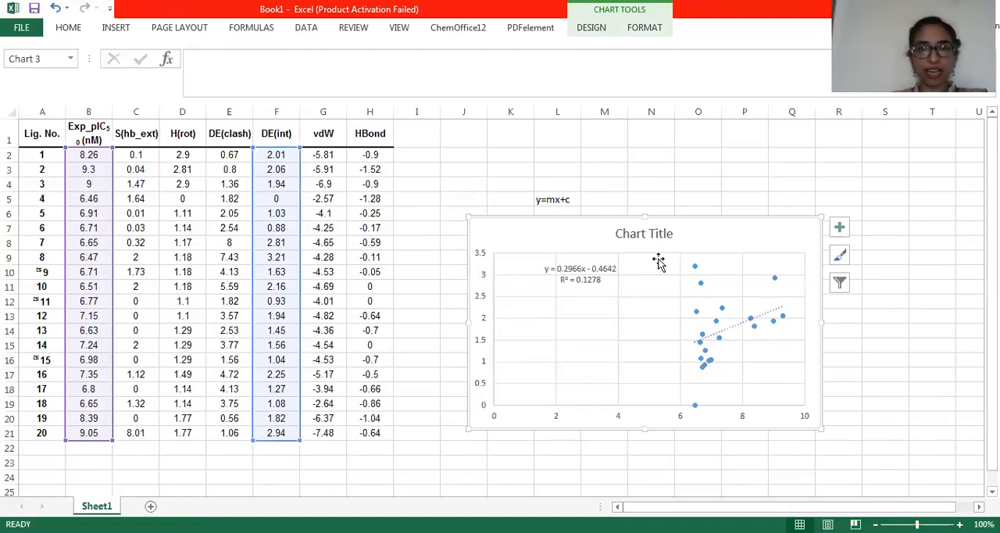
{"action": "key", "text": "Delete"}
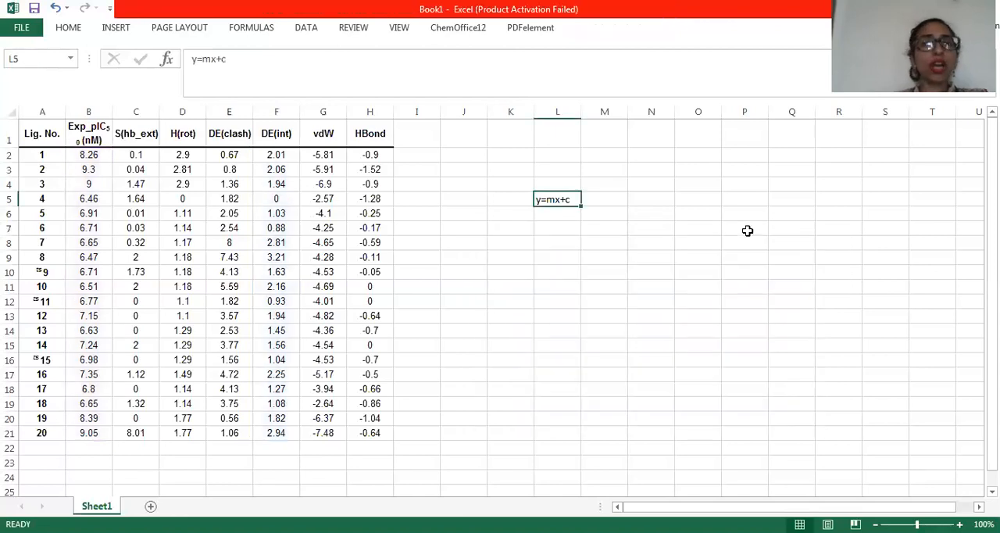
Insert a markers-only scatter chart from the HBond values H2:H21 and Exp_pIC50 values B2:B21, and place it clear of the data table
{"action": "left_click_drag", "start_coordinate": [379, 154], "coordinate": [383, 429]}
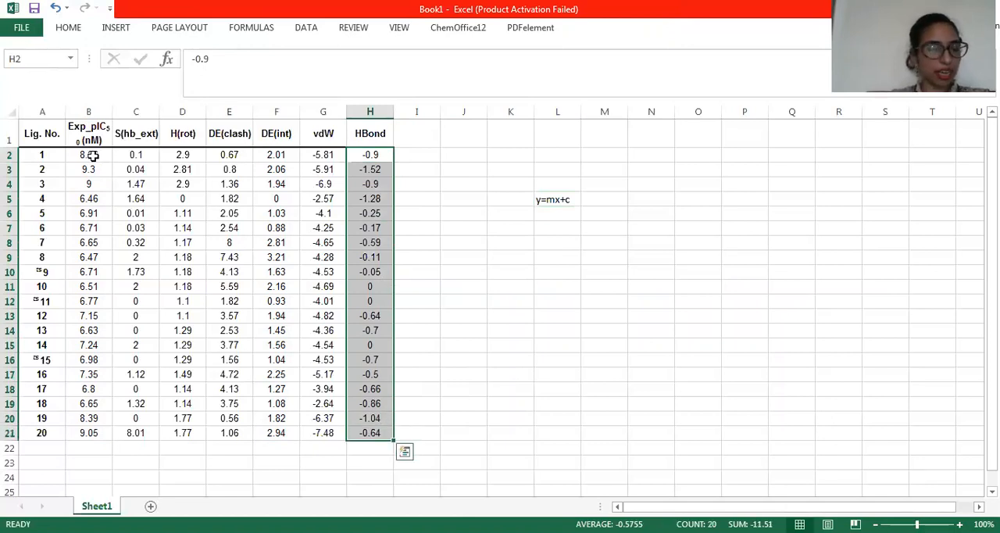
{"action": "left_click_drag", "start_coordinate": [92, 154], "coordinate": [99, 436]}
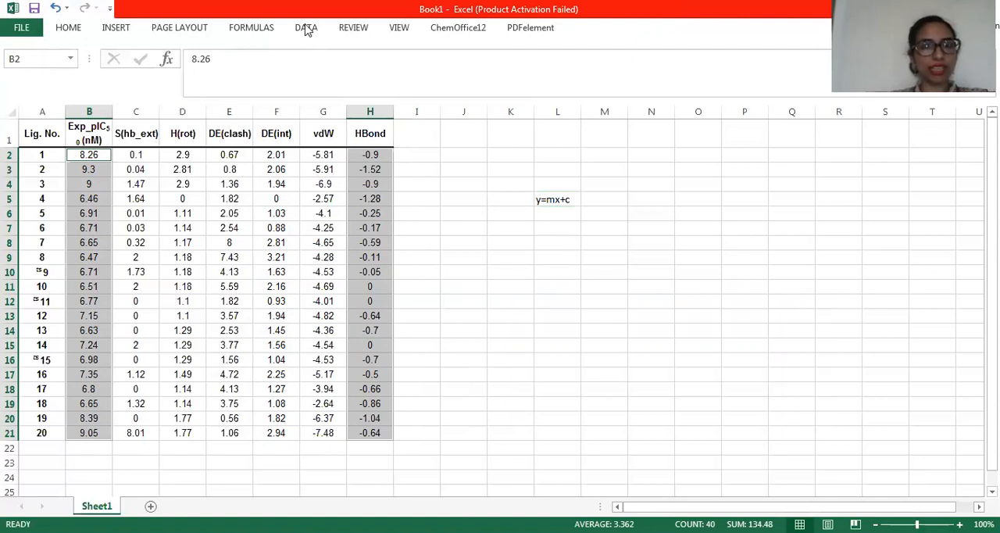
{"action": "left_click", "coordinate": [116, 29]}
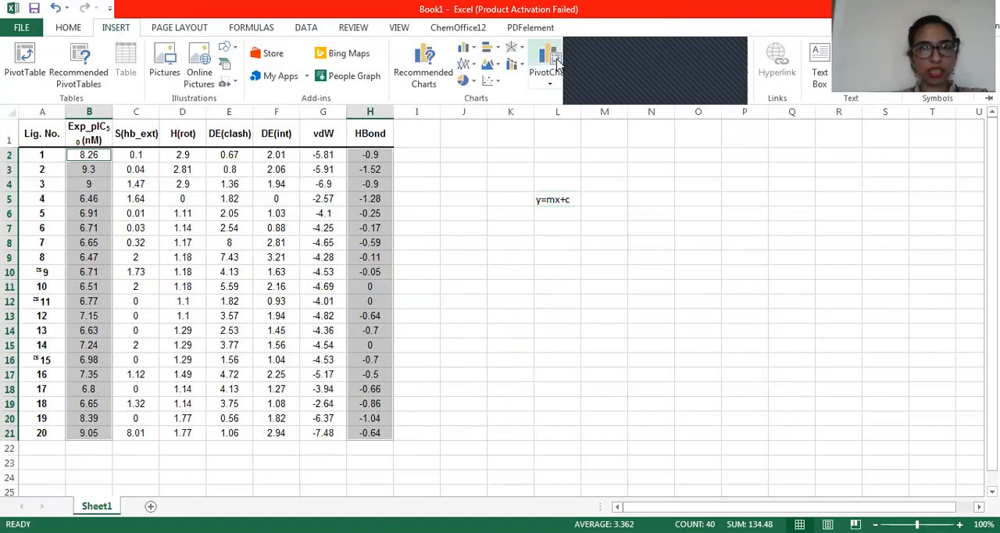
{"action": "left_click", "coordinate": [495, 83]}
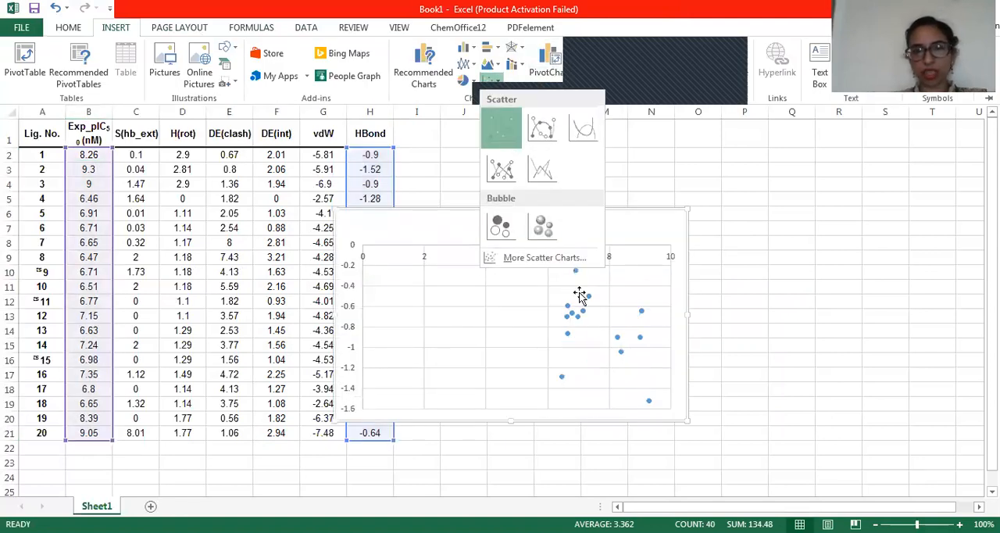
{"action": "left_click", "coordinate": [509, 139]}
{"action": "left_click_drag", "start_coordinate": [591, 216], "coordinate": [755, 205]}
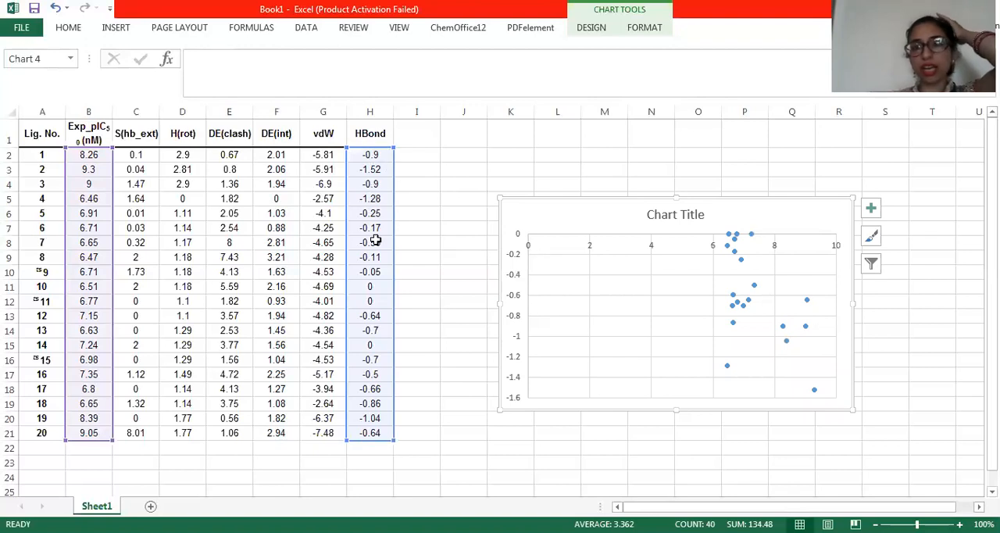
Add a linear trendline to the HBond chart's points, displaying its equation and R-squared value on the chart
{"action": "left_click", "coordinate": [742, 263]}
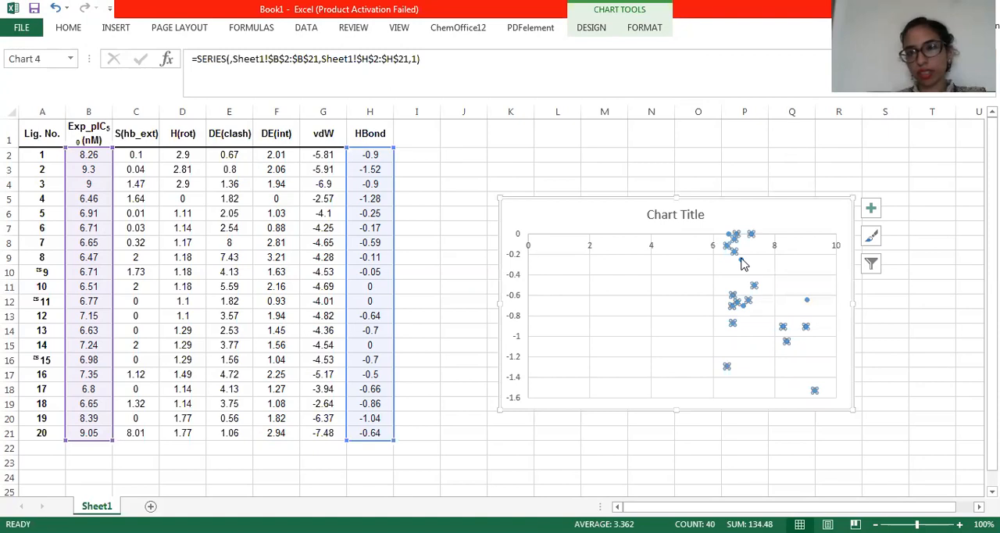
{"action": "right_click", "coordinate": [742, 263]}
{"action": "left_click", "coordinate": [815, 378]}
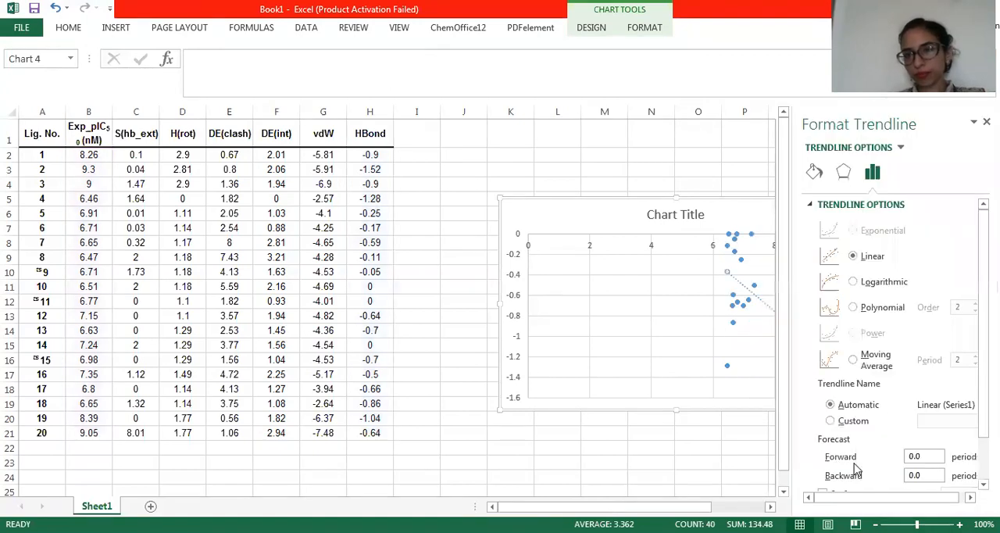
{"action": "scroll", "coordinate": [909, 394], "scroll_direction": "down", "scroll_amount": 1}
{"action": "scroll", "coordinate": [860, 445], "scroll_direction": "down", "scroll_amount": 1}
{"action": "left_click", "coordinate": [828, 461]}
{"action": "left_click", "coordinate": [824, 478]}
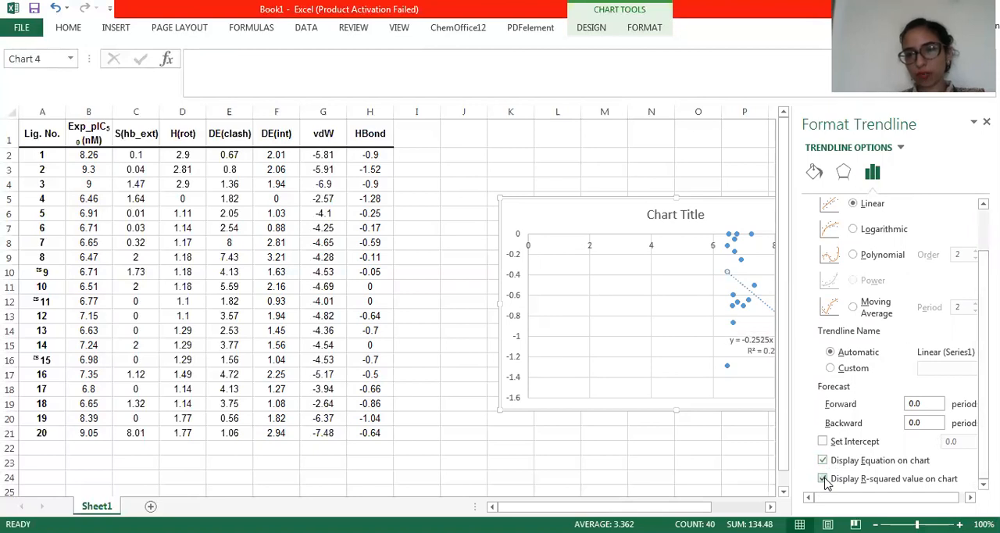
Move the trendline's equation and R-squared label into the empty plot area away from the HBond chart's points, and deselect the chart
{"action": "left_click_drag", "start_coordinate": [748, 340], "coordinate": [623, 322]}
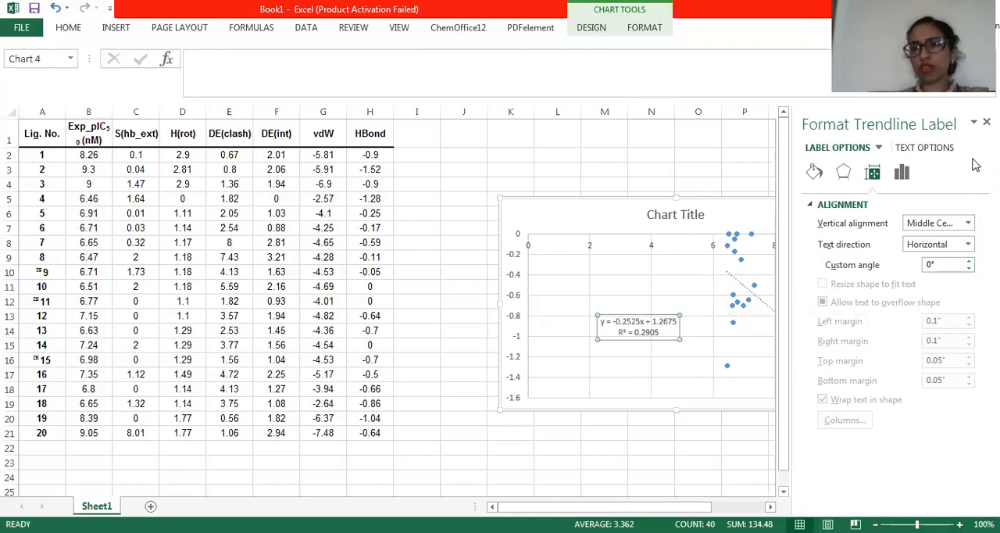
{"action": "left_click", "coordinate": [928, 148]}
{"action": "left_click", "coordinate": [826, 148]}
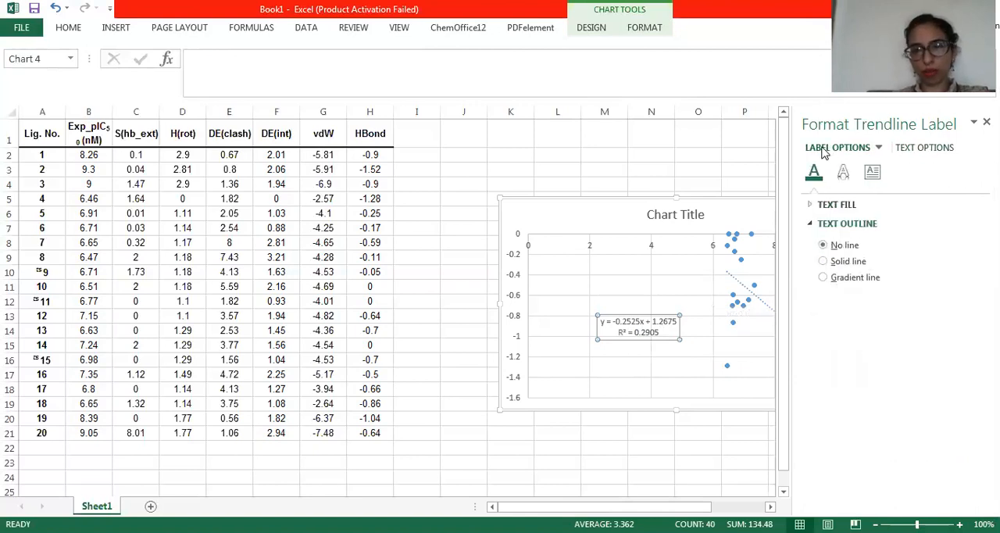
{"action": "left_click", "coordinate": [724, 442]}
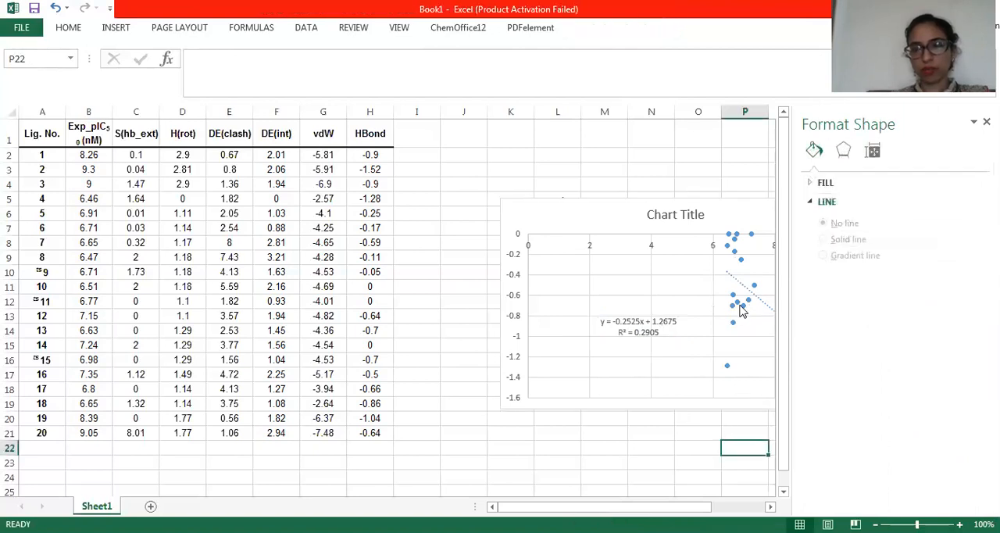
Delete the equation and R-squared label from the HBond scatter chart
{"action": "left_click", "coordinate": [739, 305]}
{"action": "left_click", "coordinate": [665, 321]}
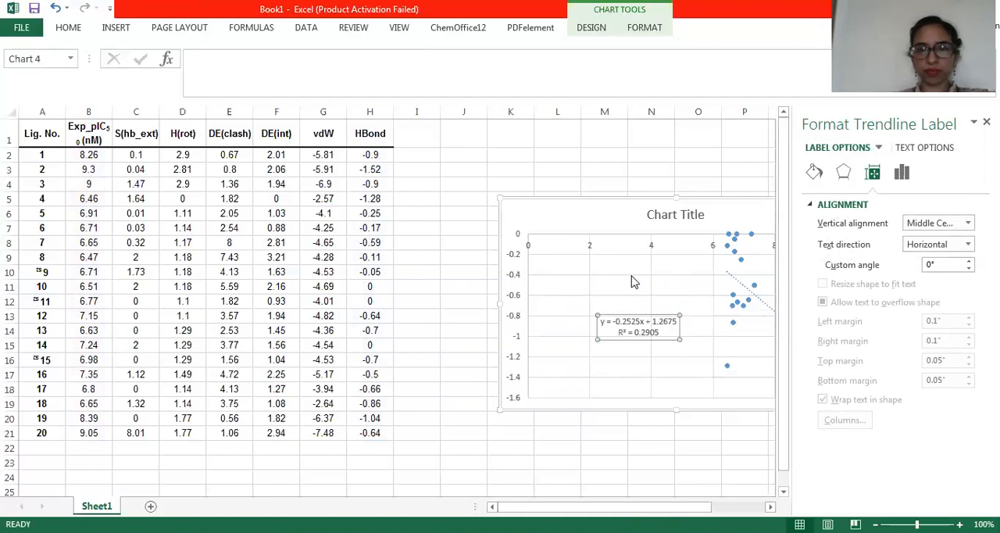
{"action": "key", "text": "Delete"}
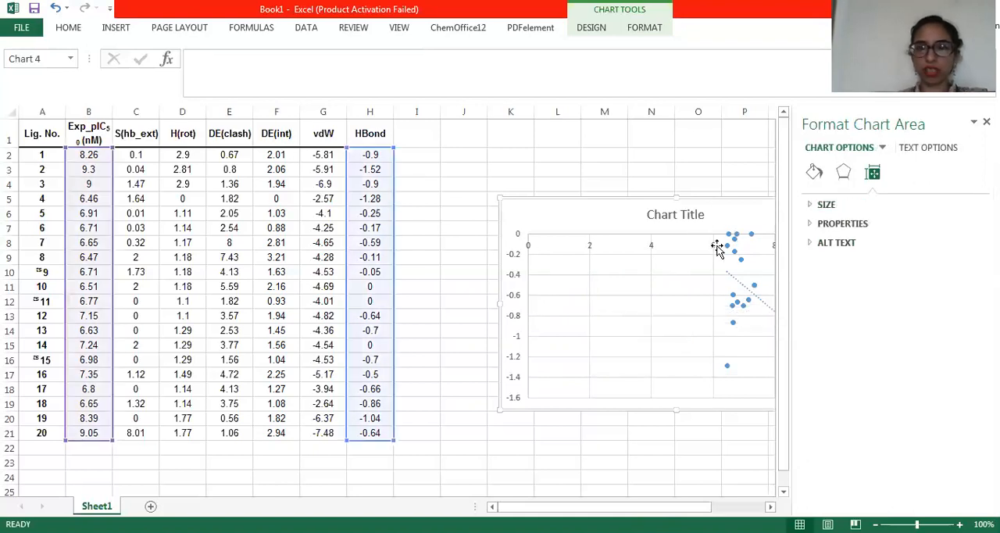
Add another trendline to the HBond chart's points and try the logarithmic and polynomial types for it
{"action": "left_click", "coordinate": [733, 252]}
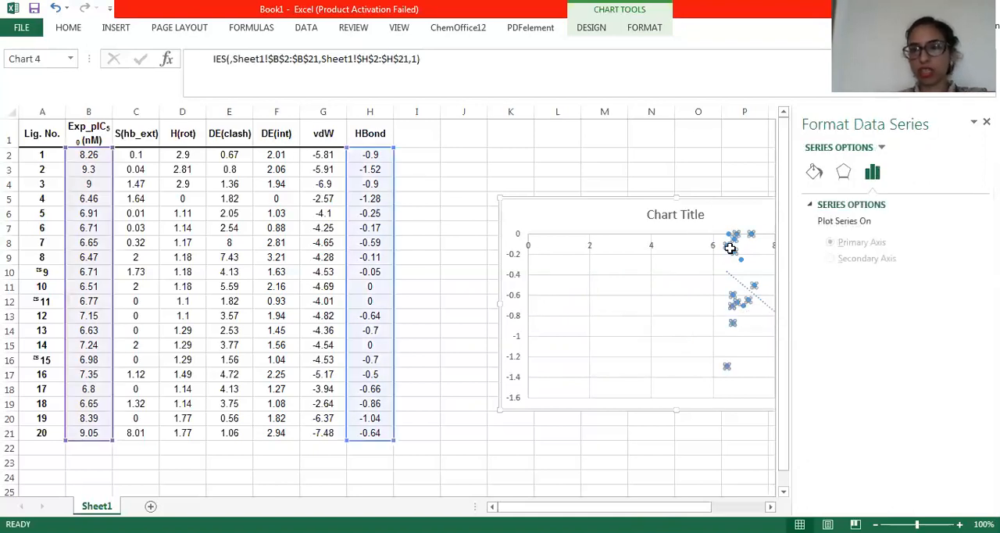
{"action": "right_click", "coordinate": [731, 249]}
{"action": "left_click", "coordinate": [788, 366]}
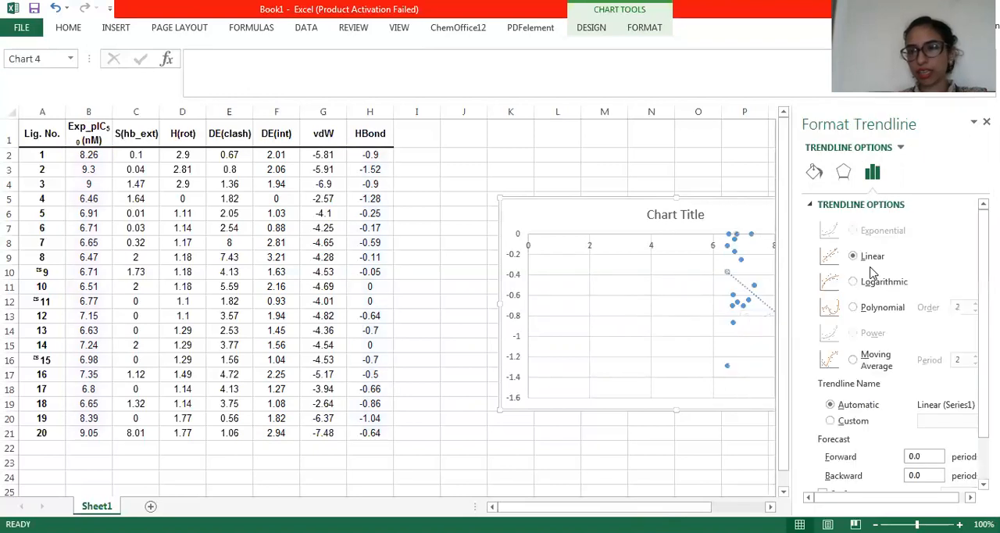
{"action": "left_click", "coordinate": [853, 282]}
{"action": "left_click", "coordinate": [853, 308]}
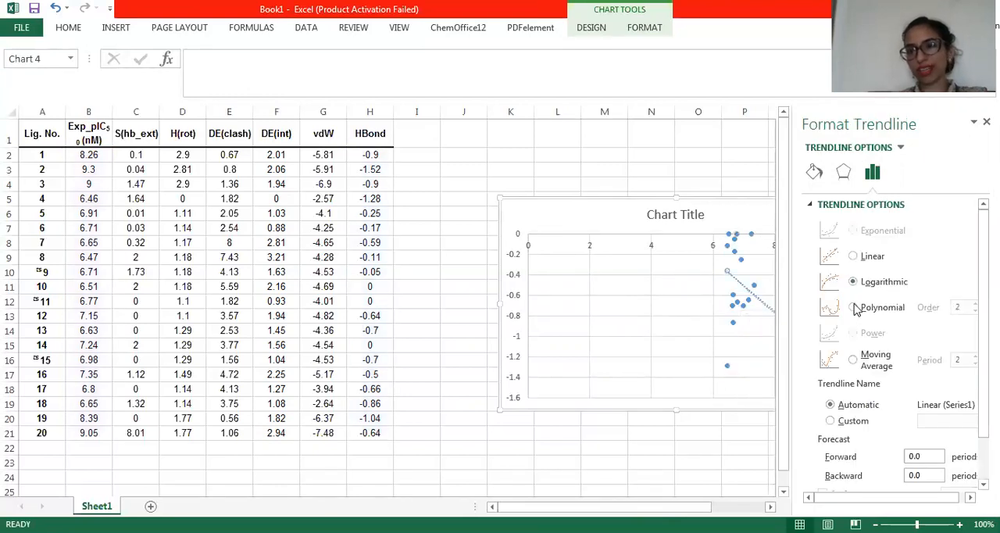